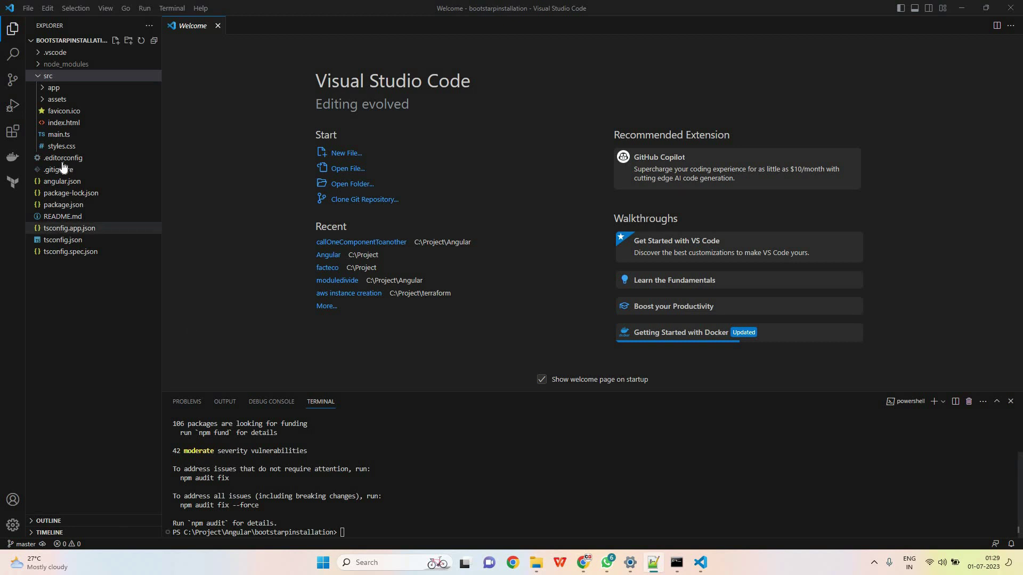
pyautogui.click(62, 146)
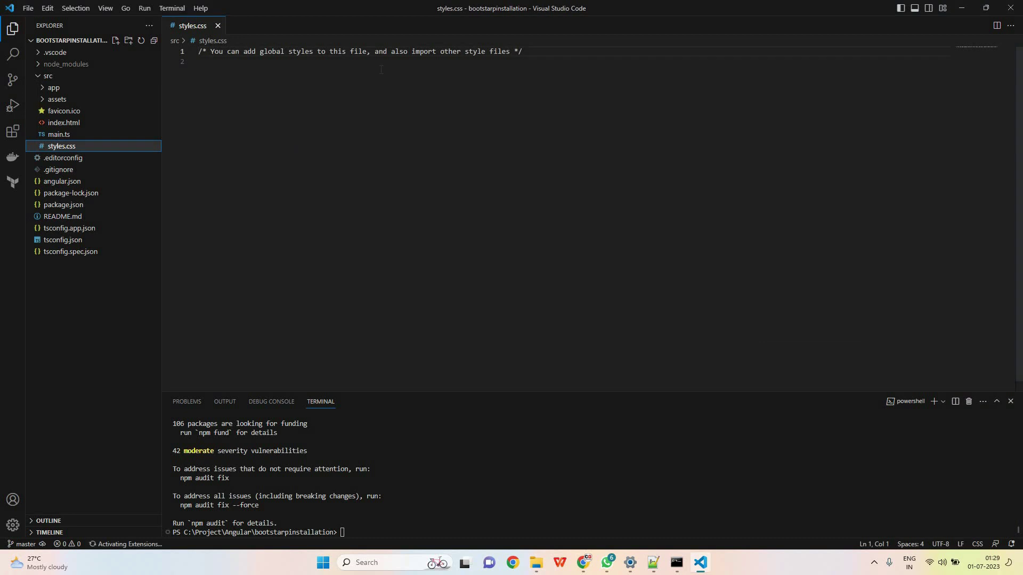
pyautogui.click(482, 73)
pyautogui.write("@import '~bootstrap/dist/css/bootstrap.min.css';")
pyautogui.press('Tab')
pyautogui.write('ng serve -')
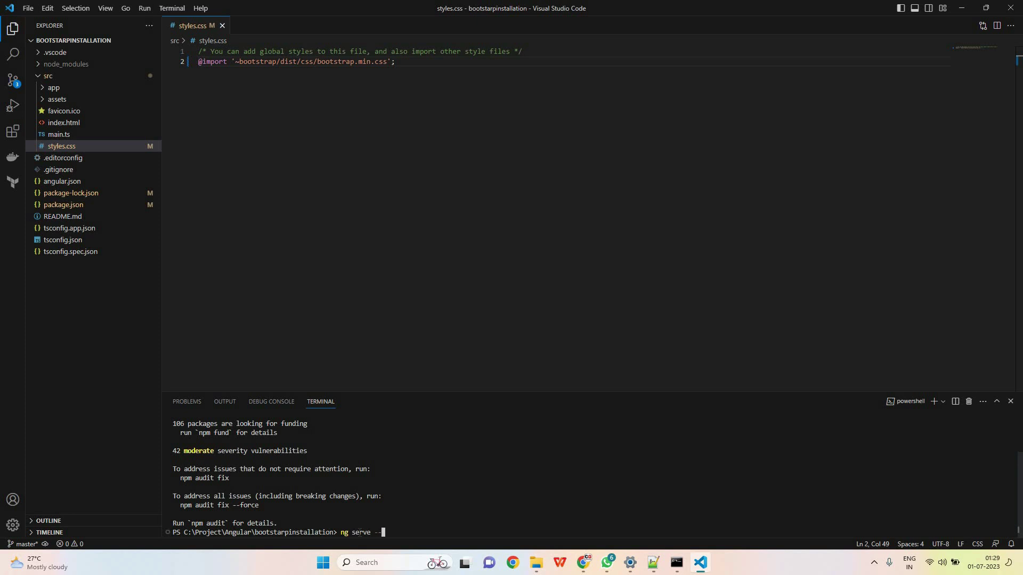
pyautogui.write('open')
# Launch ng serve --open in the terminal and bring up index.html in the editor
pyautogui.press('Return')
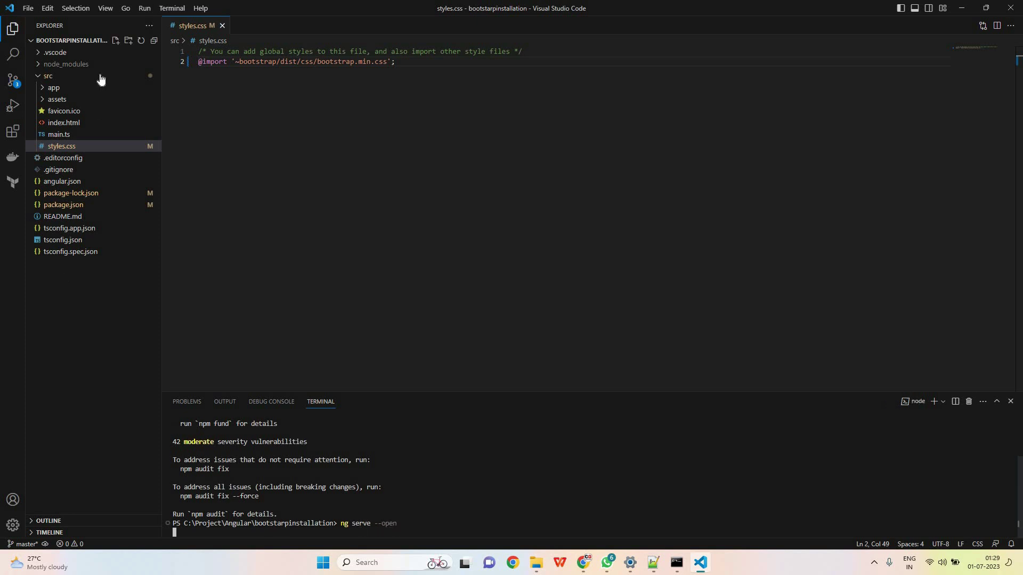
pyautogui.click(64, 123)
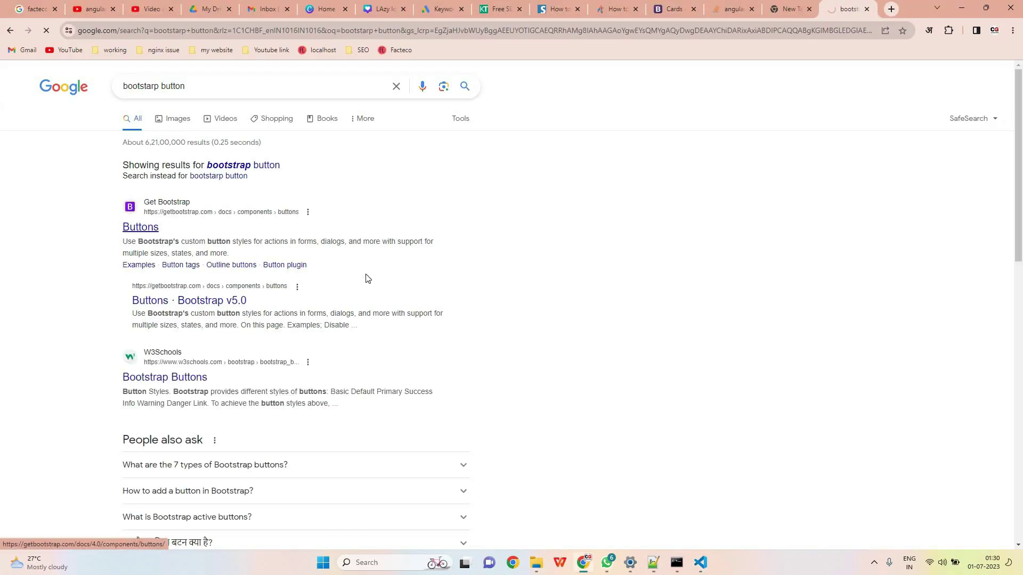
pyautogui.moveTo(474, 341)
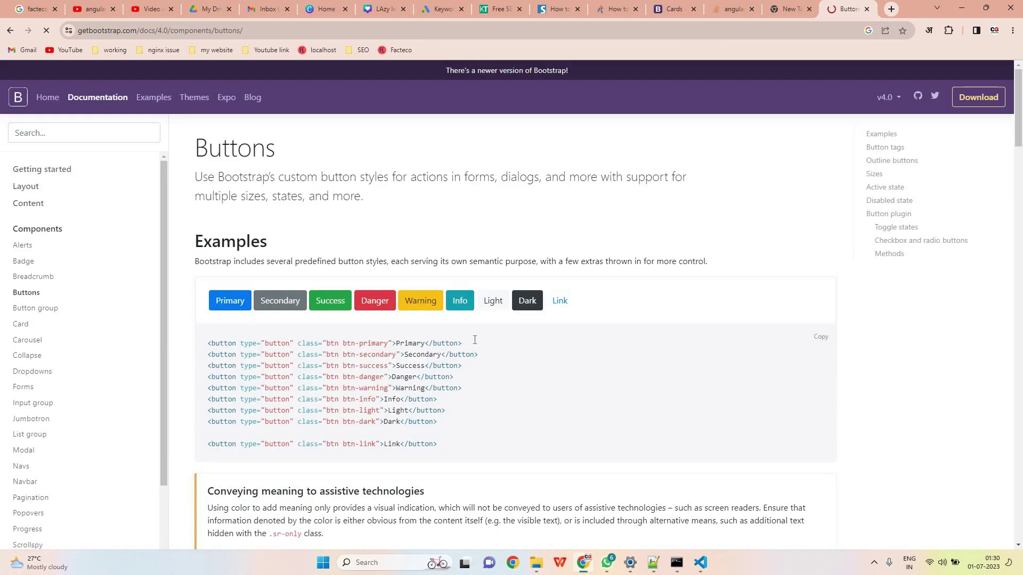
# Copy the btn-primary Primary button code line from Bootstrap's Buttons documentation
pyautogui.moveTo(208, 345)
pyautogui.mouseDown()
pyautogui.moveTo(418, 453)
pyautogui.moveTo(191, 429)
pyautogui.mouseUp()
pyautogui.click(472, 436)
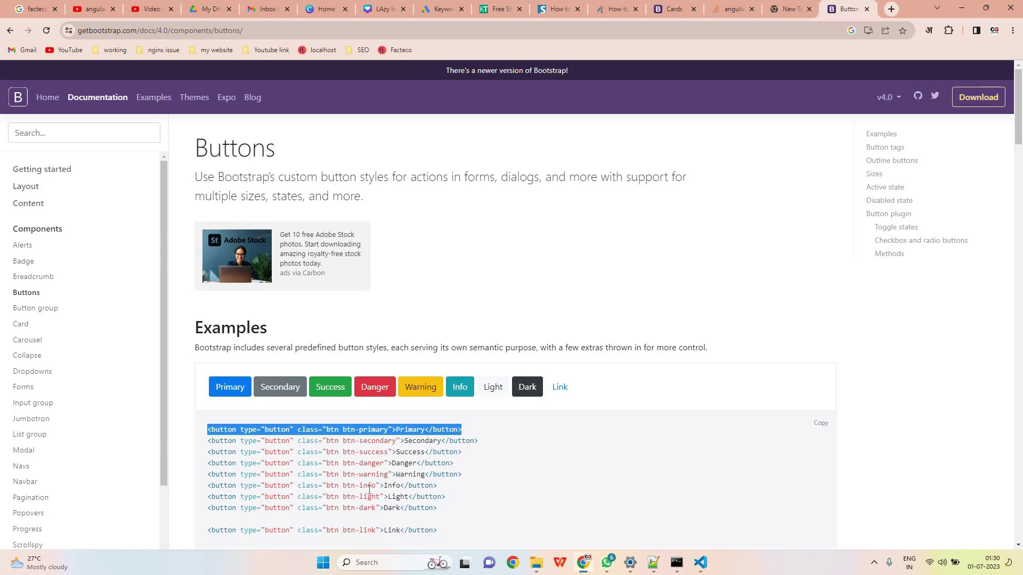
pyautogui.click(701, 562)
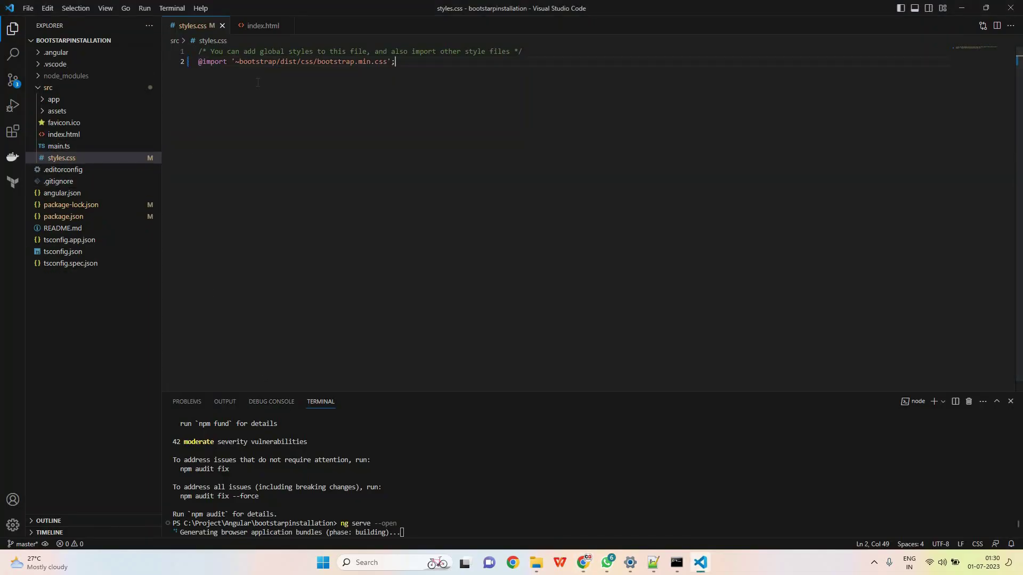
# In src/app, replace all of app.component.html with the pasted btn-primary button line
pyautogui.click(41, 101)
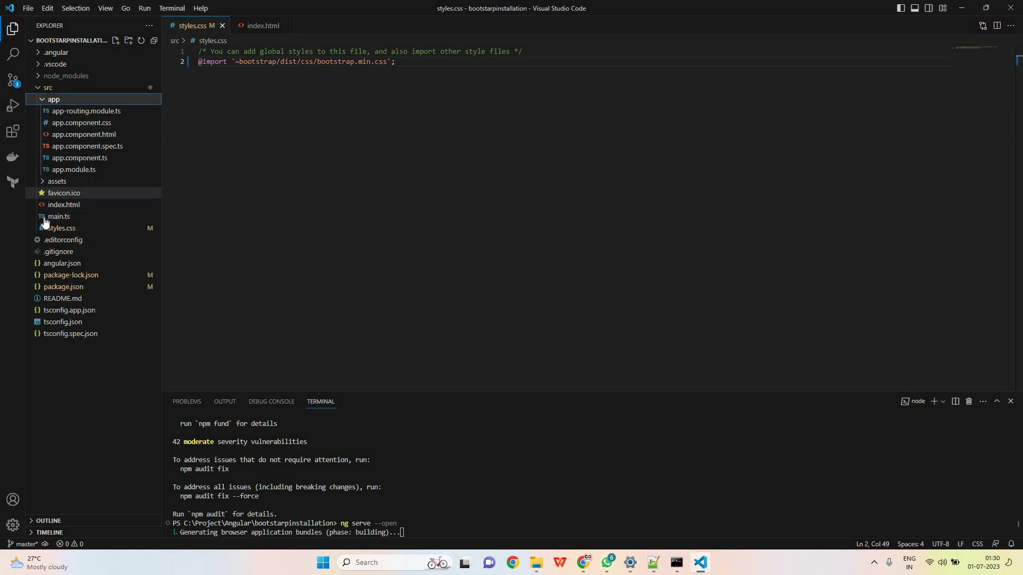
pyautogui.doubleClick(79, 123)
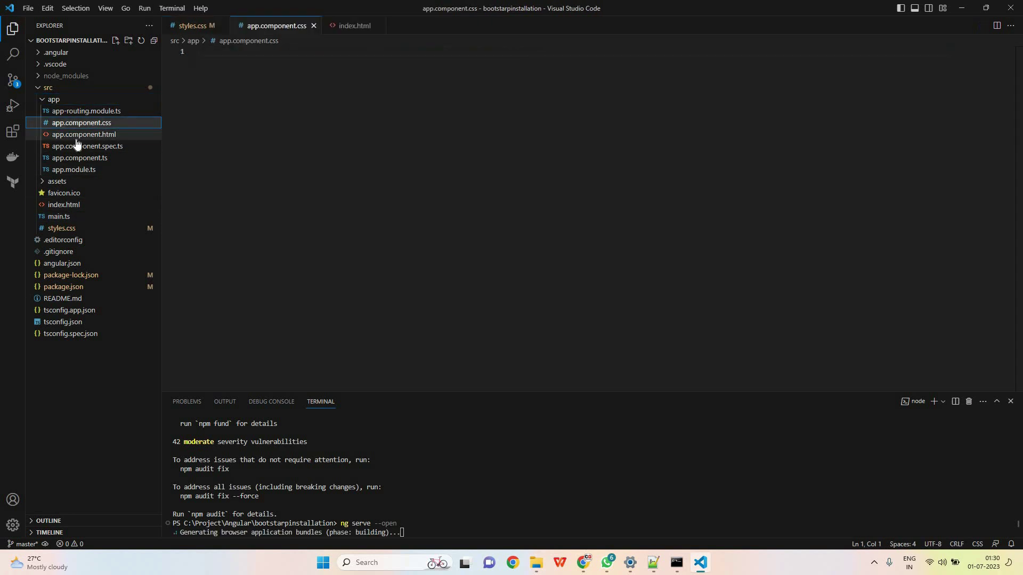
pyautogui.click(84, 135)
pyautogui.click(298, 310)
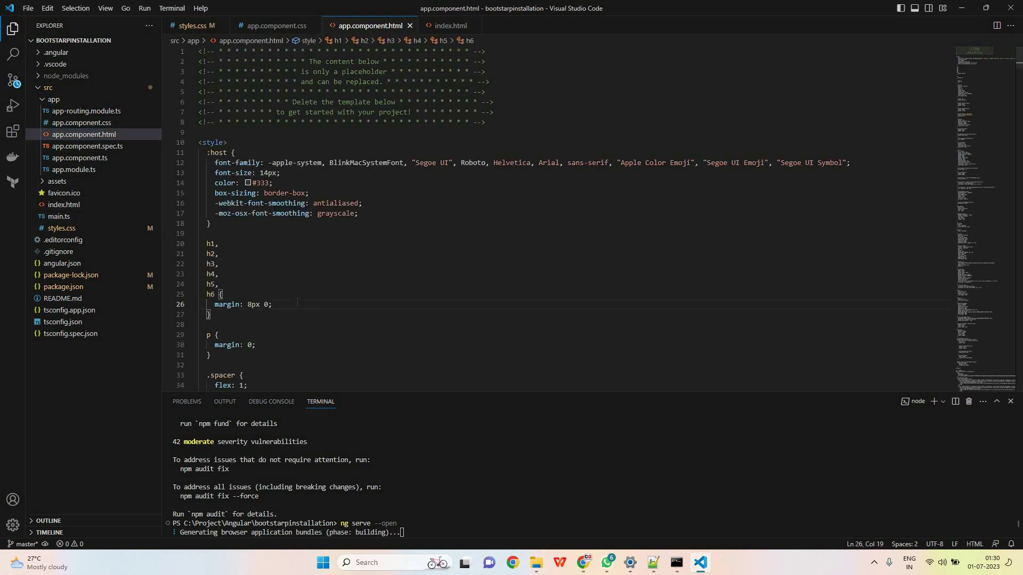
pyautogui.hotkey('ctrl', 'a')
pyautogui.press('BackSpace')
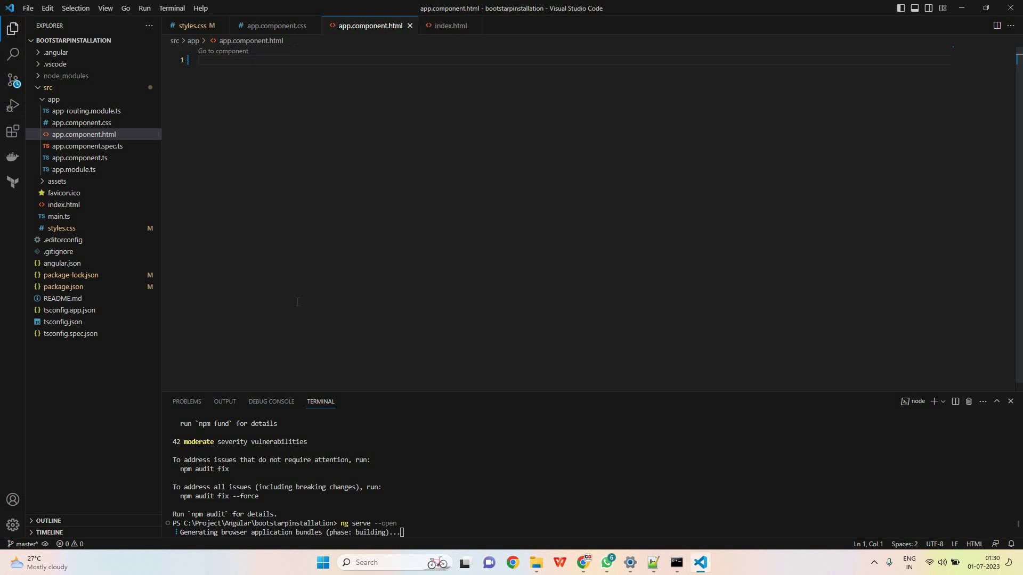
pyautogui.write('<button type="button" class="btn btn-primary">Primary</button>')
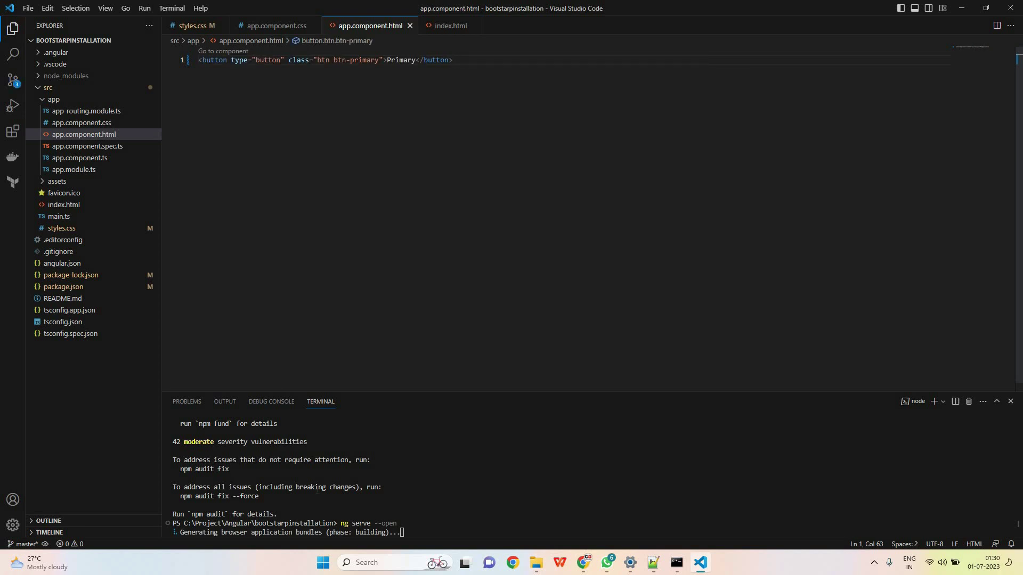
pyautogui.click(584, 564)
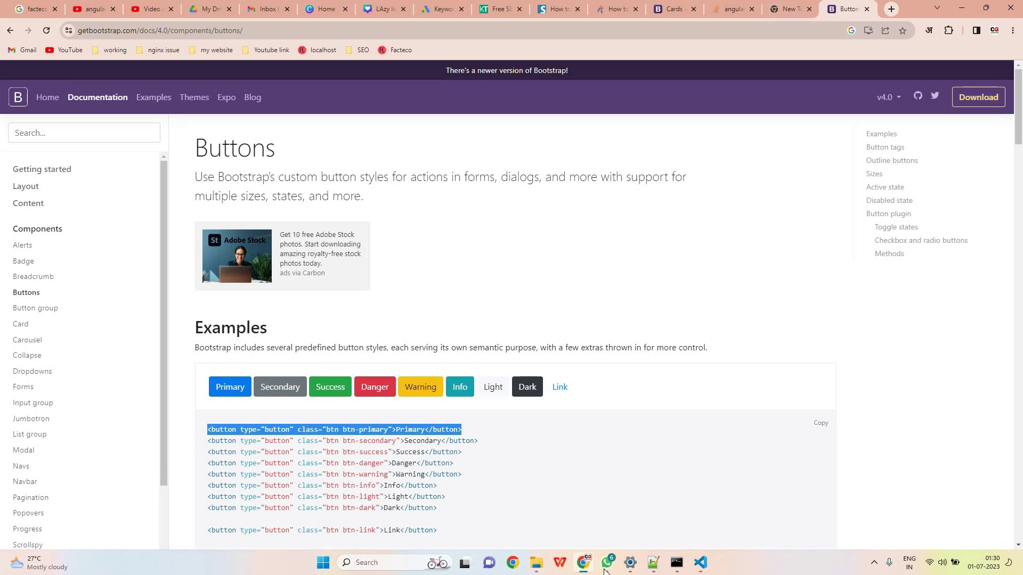
# Switch from VS Code back to Chrome while ng serve keeps building
pyautogui.click(700, 567)
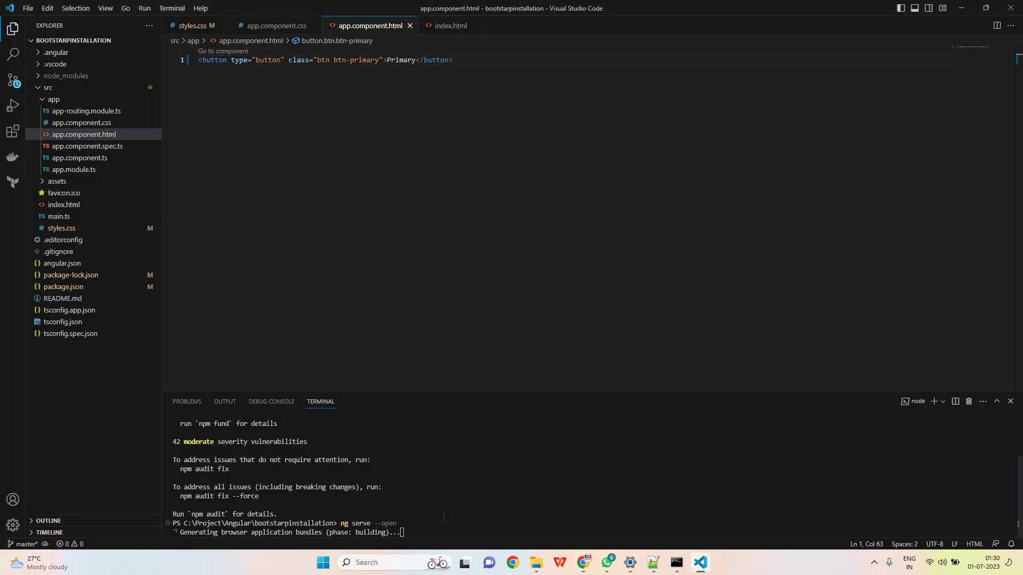
pyautogui.click(585, 563)
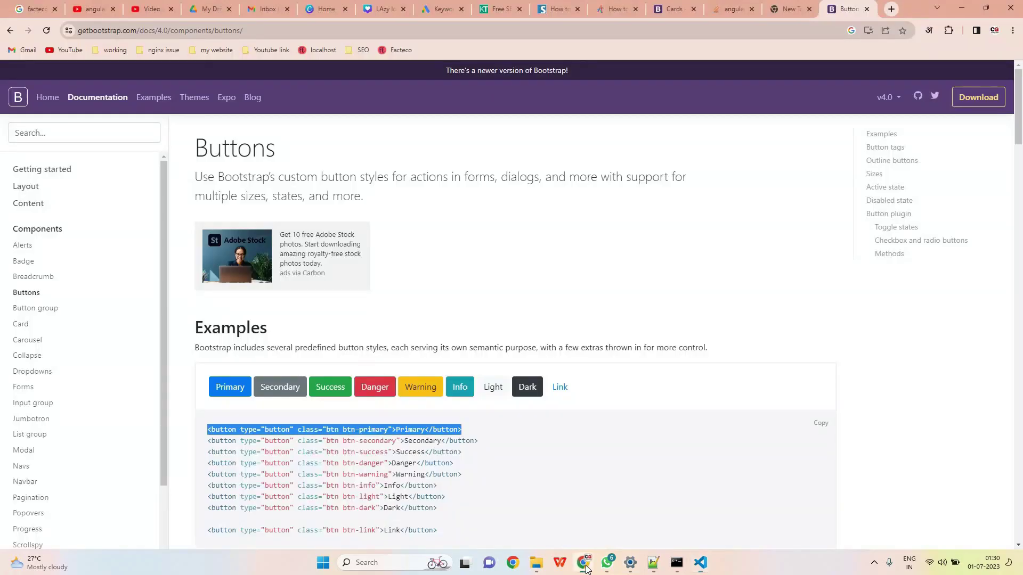